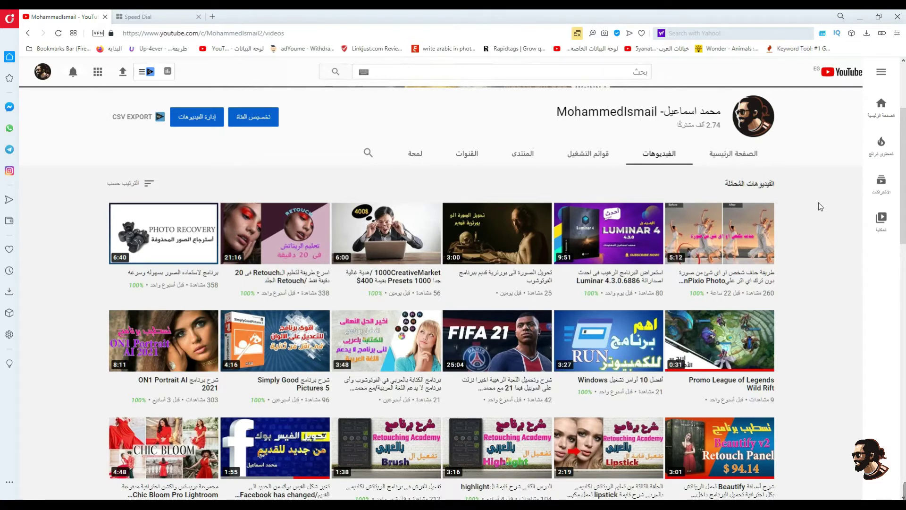
# Hide the YouTube browser window with Super+D to reveal the empty Photoshop workspace
pyautogui.press('super+d')
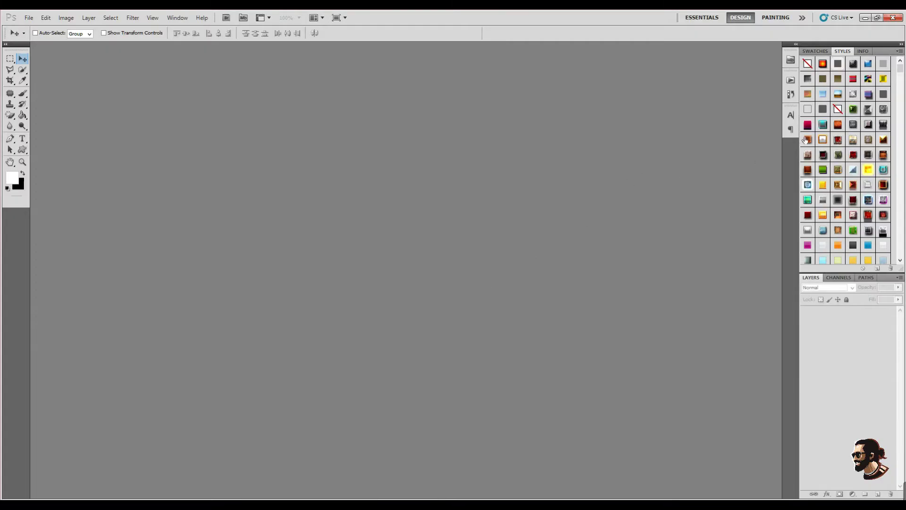
# Load the Pencil Sketch .atn action set into the Actions panel and open the portrait photo
pyautogui.click(790, 80)
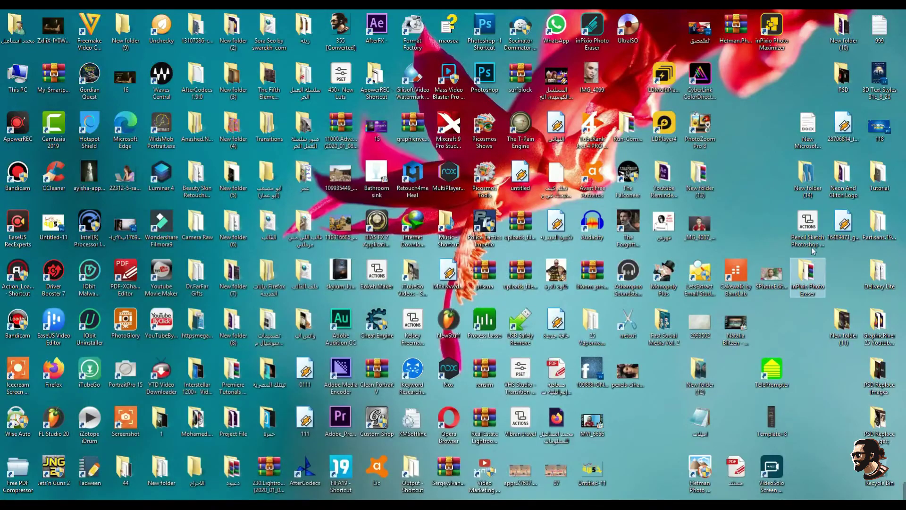
pyautogui.moveTo(807, 222)
pyautogui.mouseDown()
pyautogui.moveTo(161, 497)
pyautogui.moveTo(732, 235)
pyautogui.moveTo(735, 225)
pyautogui.mouseUp()
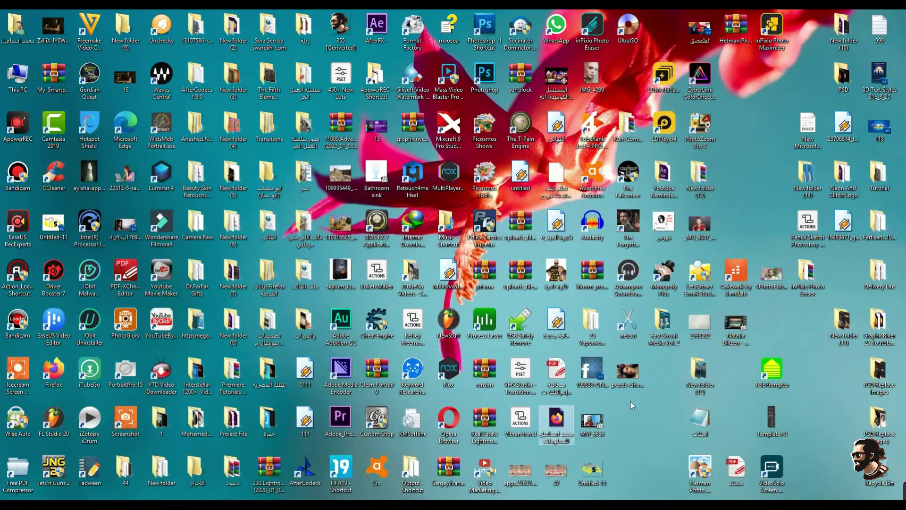
pyautogui.moveTo(592, 370)
pyautogui.mouseDown()
pyautogui.moveTo(170, 496)
pyautogui.moveTo(354, 298)
pyautogui.mouseUp()
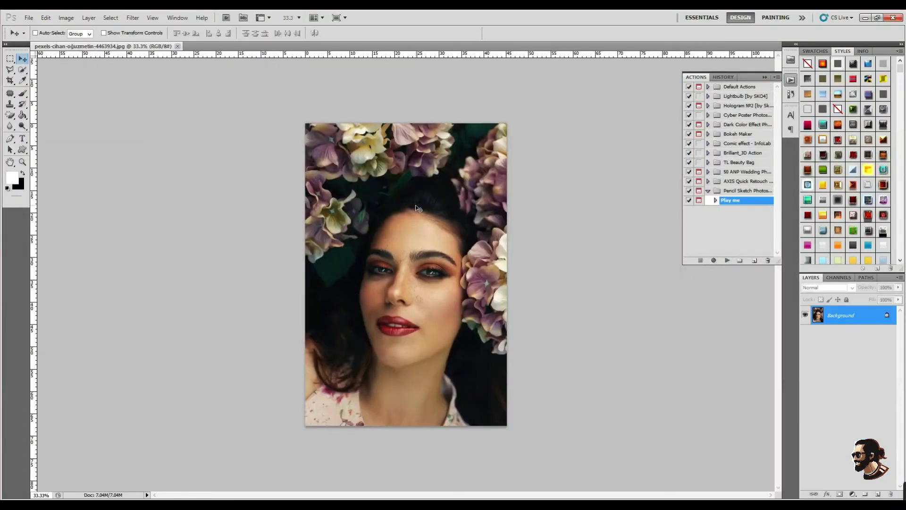
# Zoom the portrait to 50%, pan to her face, and run the 'Play me' action
pyautogui.hotkey('ctrl', '+')
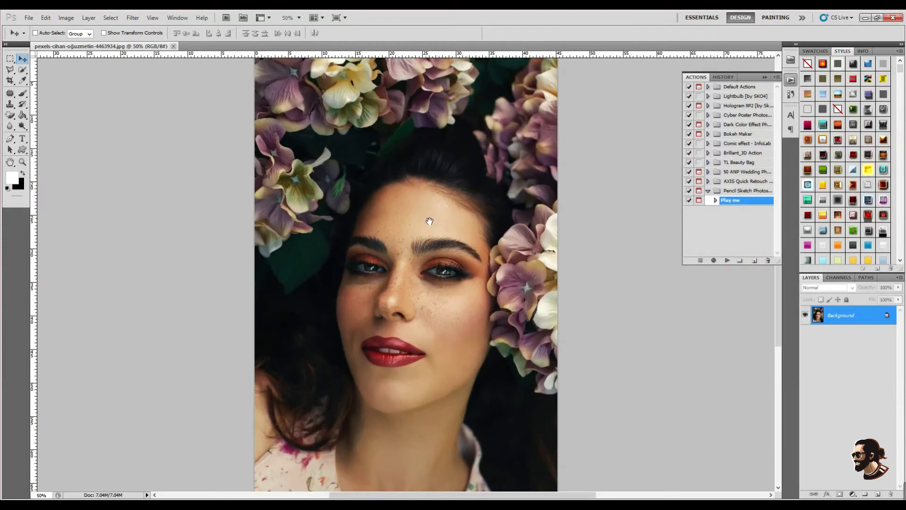
pyautogui.moveTo(429, 221); pyautogui.dragTo(395, 140)
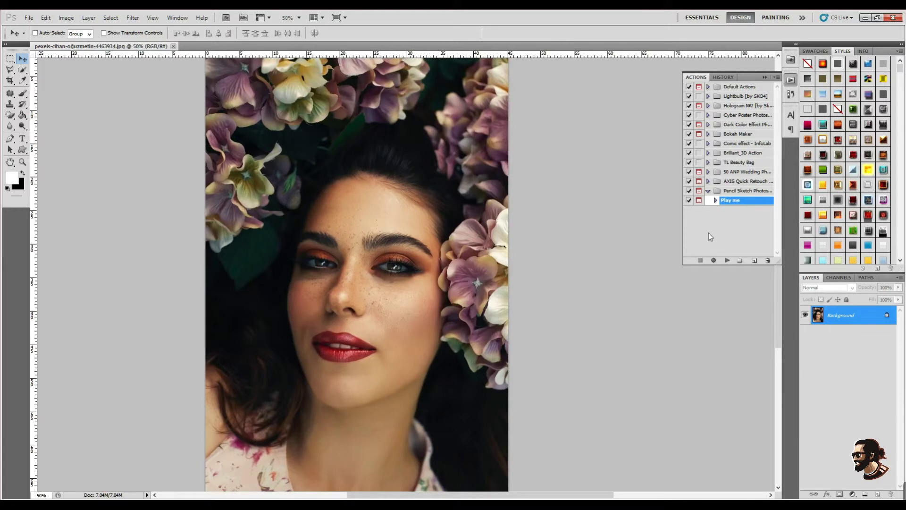
pyautogui.click(729, 261)
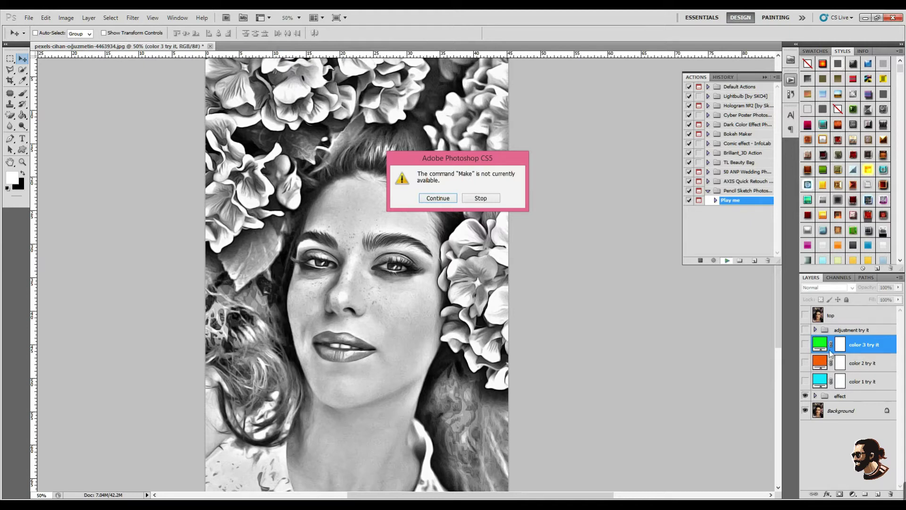
# Continue past every 'not currently available' warning until the pencil sketch action finishes
pyautogui.click(434, 200)
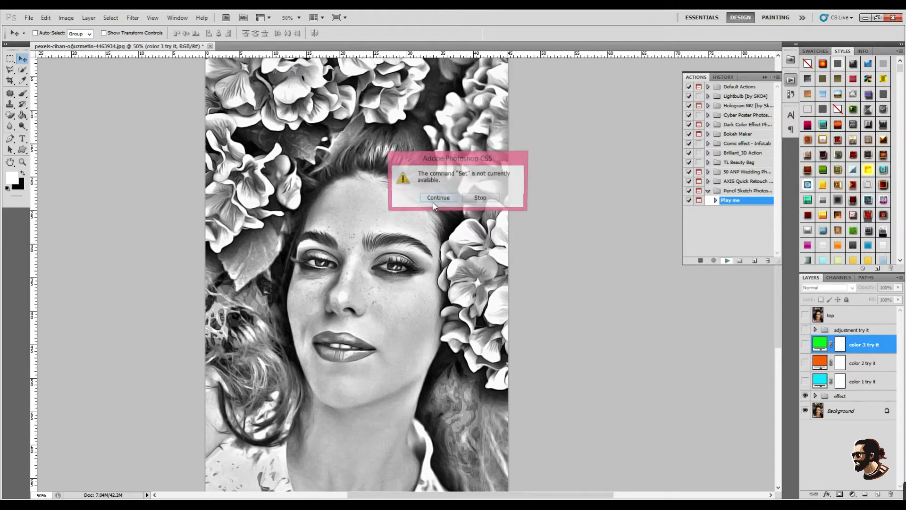
pyautogui.click(438, 197)
pyautogui.click(438, 199)
pyautogui.click(442, 199)
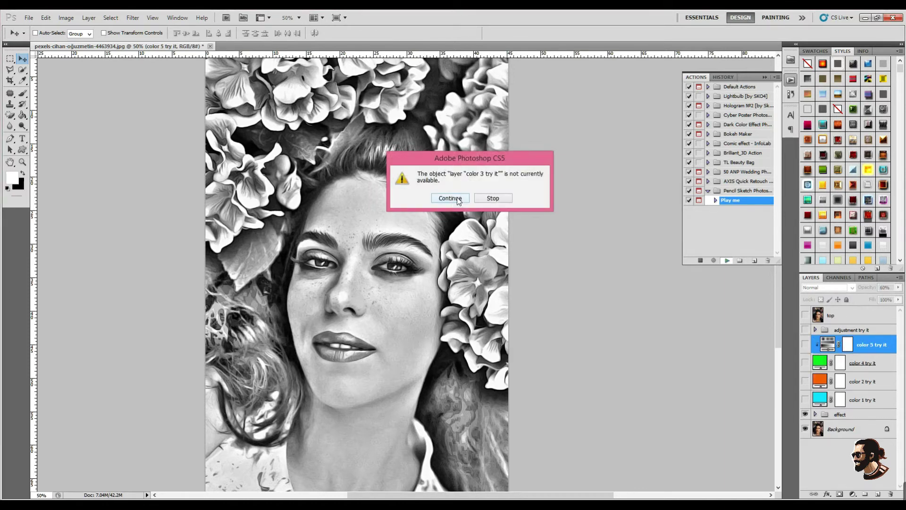
pyautogui.click(453, 198)
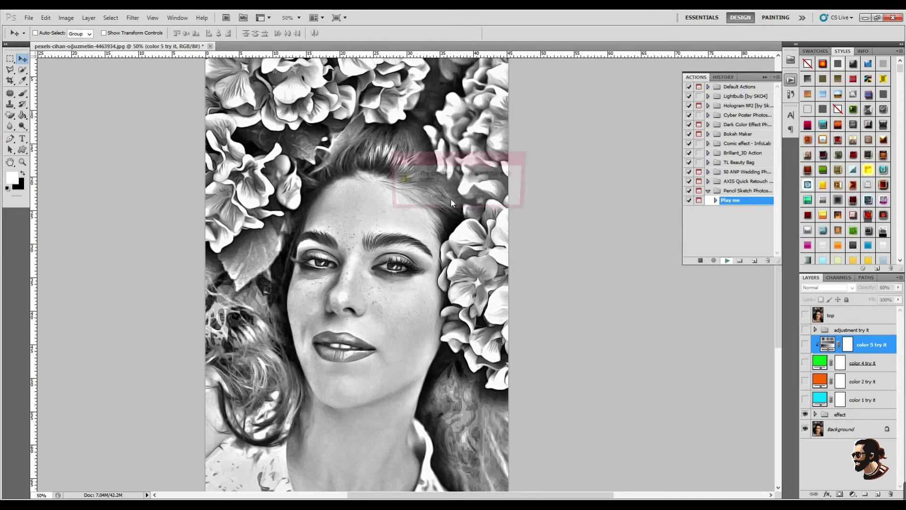
pyautogui.click(452, 199)
pyautogui.click(451, 199)
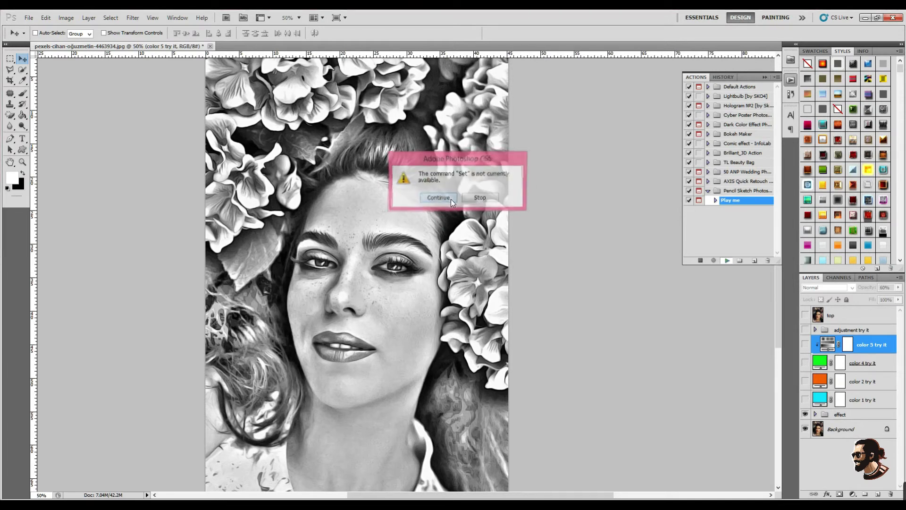
pyautogui.click(451, 199)
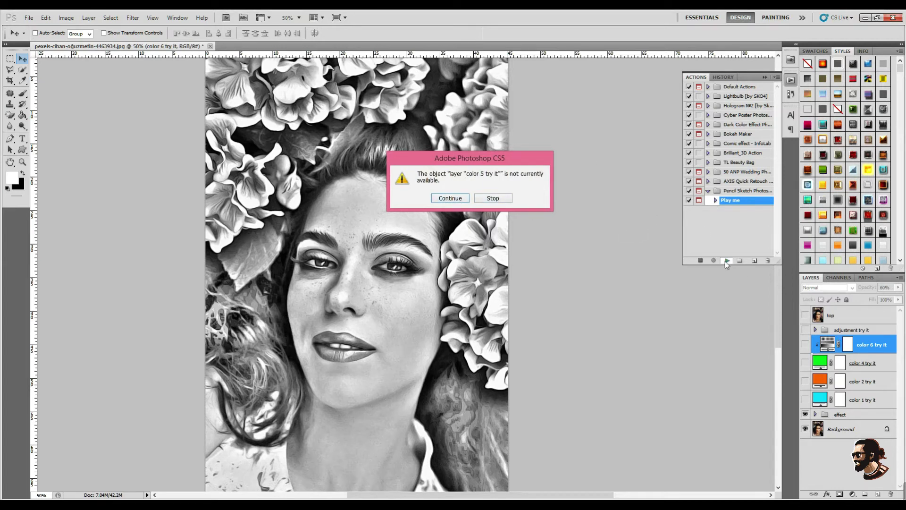
pyautogui.click(451, 200)
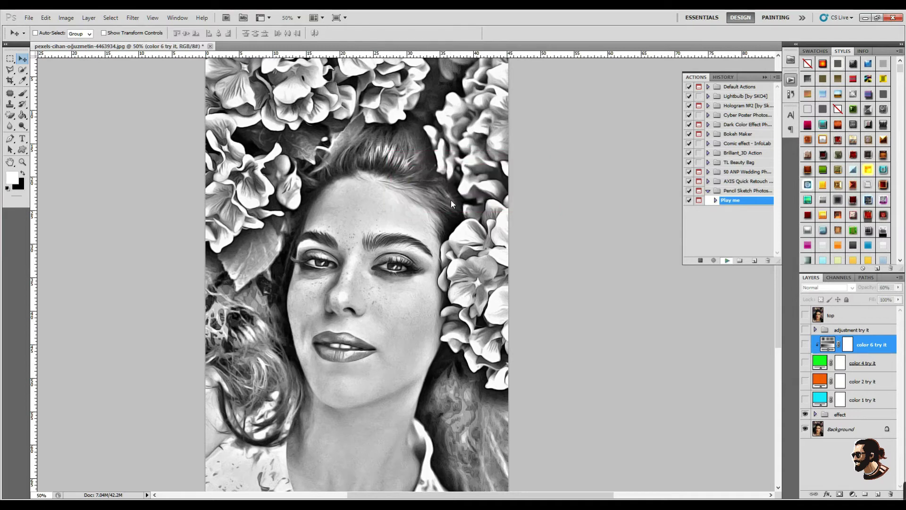
pyautogui.click(456, 200)
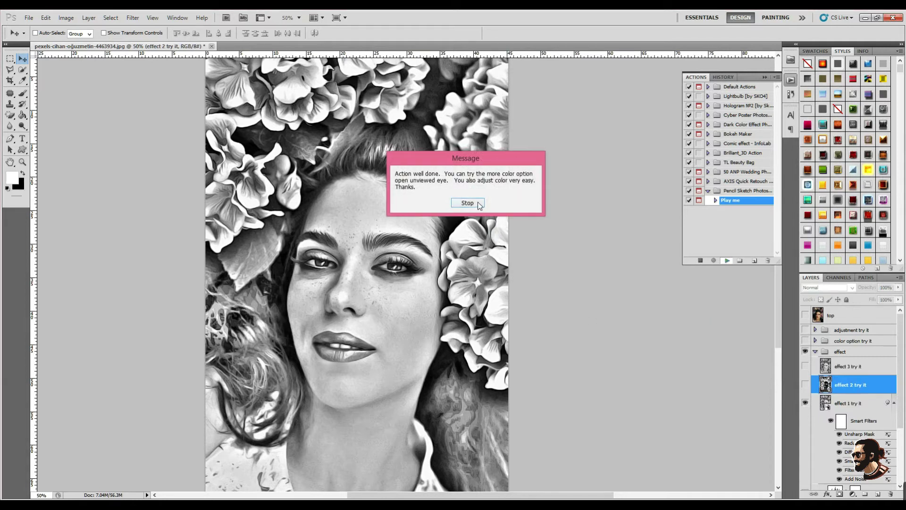
# Dismiss the completion message, preview the effect 2 and 3 layers, and enable the adjustment group
pyautogui.click(476, 204)
pyautogui.click(855, 353)
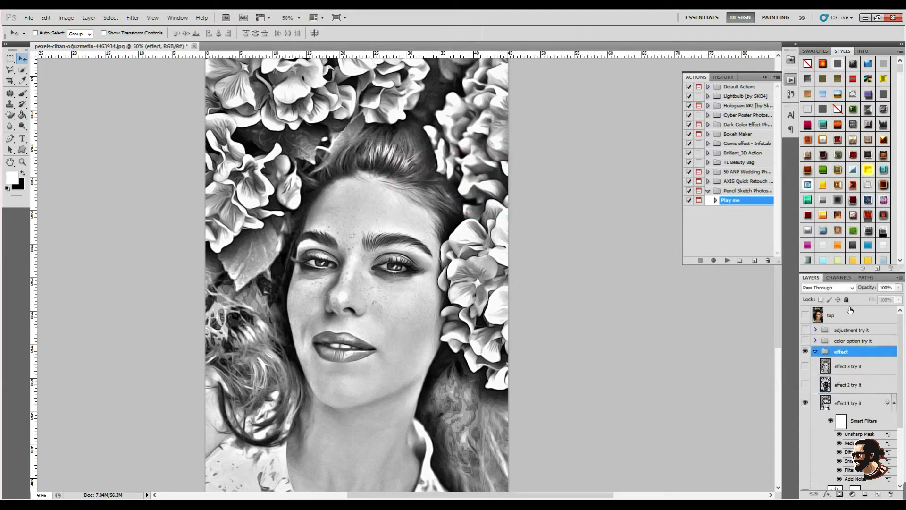
pyautogui.click(805, 366)
pyautogui.click(805, 384)
pyautogui.click(805, 384)
pyautogui.click(805, 366)
pyautogui.click(806, 329)
# Preview the color 4 green tint and color 1 options, then collapse the layer groups
pyautogui.click(816, 340)
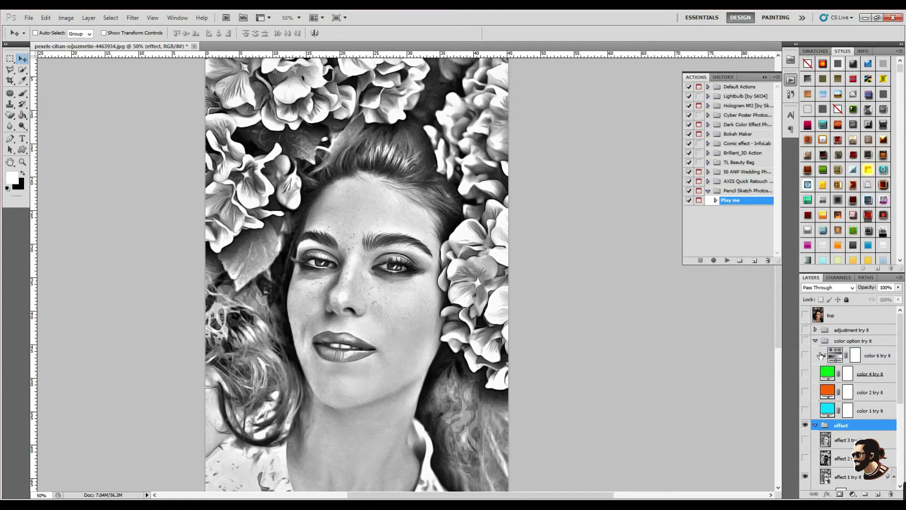
pyautogui.click(805, 374)
pyautogui.click(806, 411)
pyautogui.click(805, 373)
pyautogui.click(815, 340)
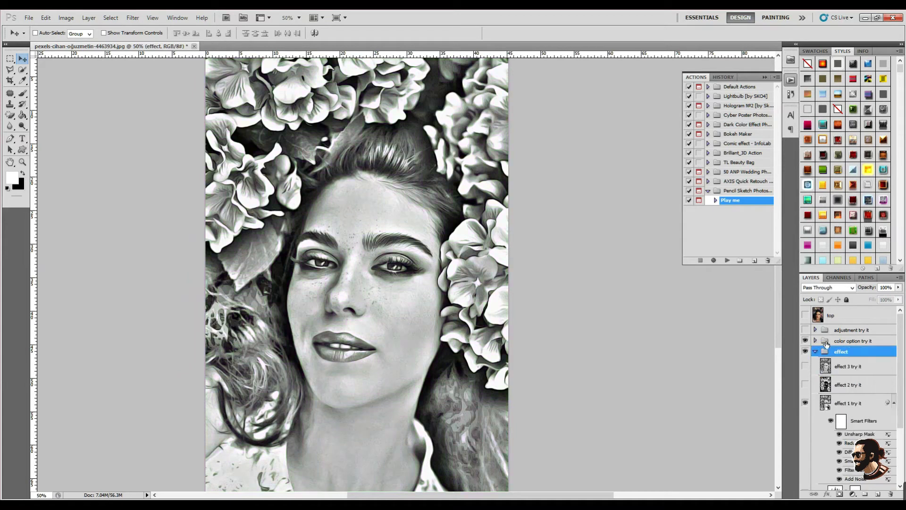
pyautogui.click(815, 351)
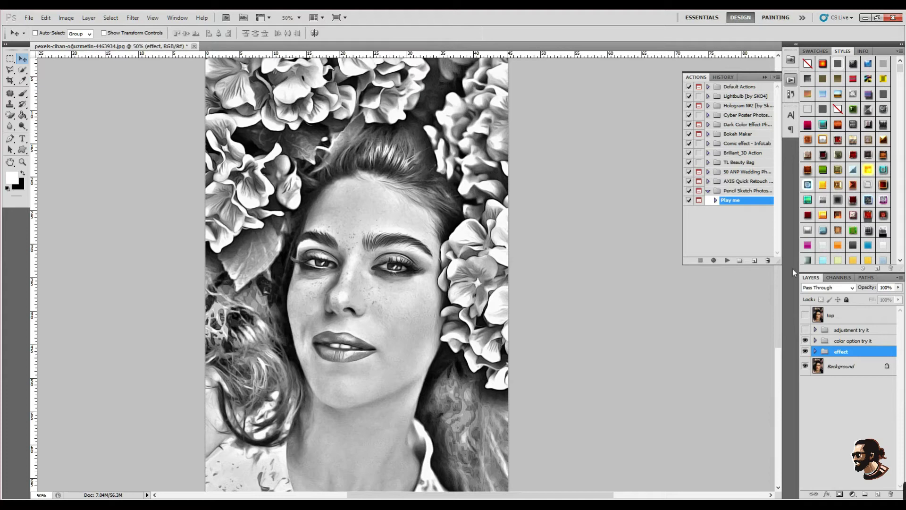
# Make the top colour photo layer visible and active, and give it a white layer mask
pyautogui.click(806, 316)
pyautogui.click(806, 316)
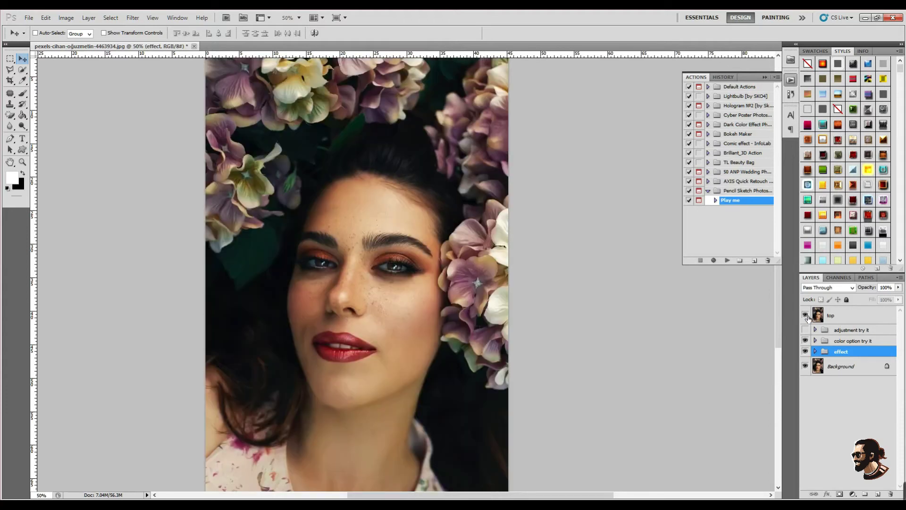
pyautogui.click(806, 316)
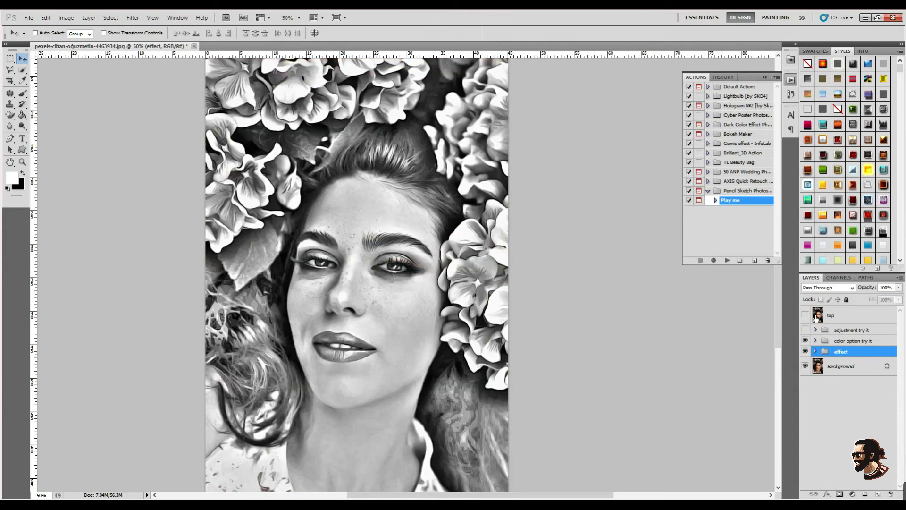
pyautogui.click(817, 318)
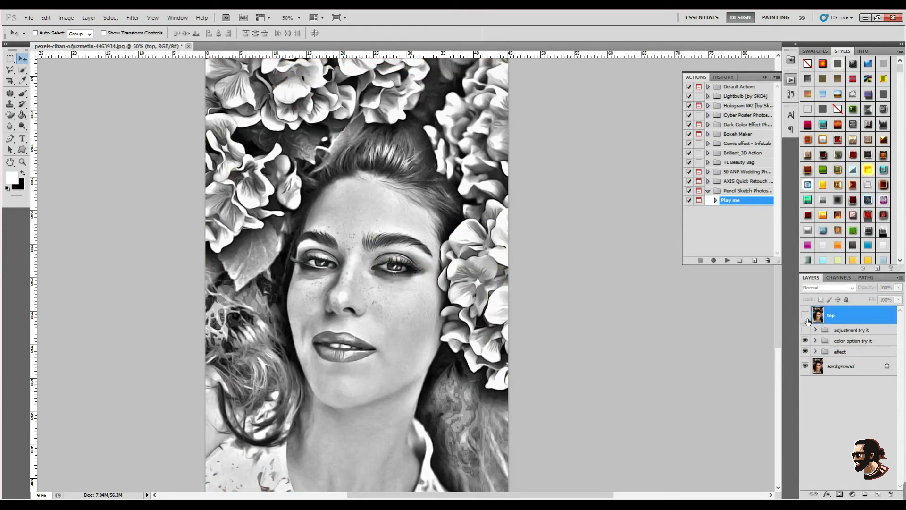
pyautogui.click(806, 317)
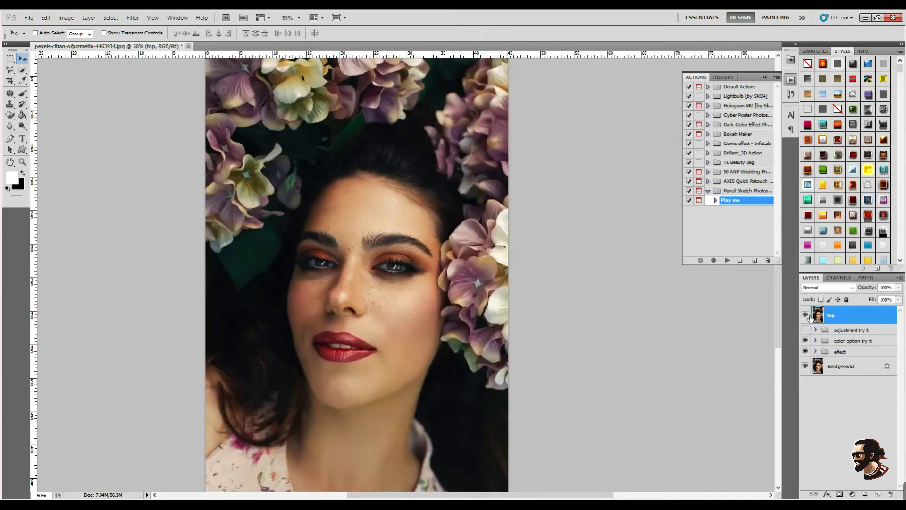
pyautogui.click(840, 494)
# With the Brush at 100% zoom, paint black on the mask over the lash lines and iris
pyautogui.press('b')
pyautogui.hotkey('ctrl', 'alt', '0')
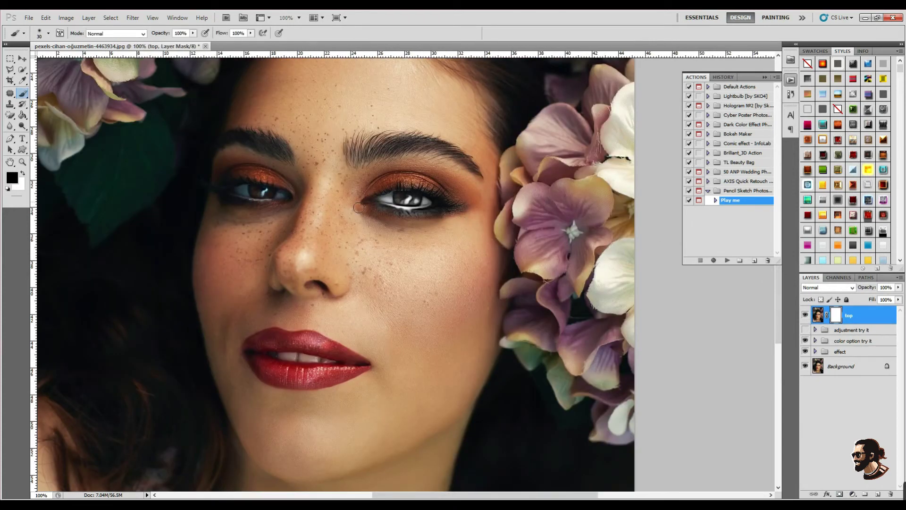
pyautogui.scroll(3, 343, 165)
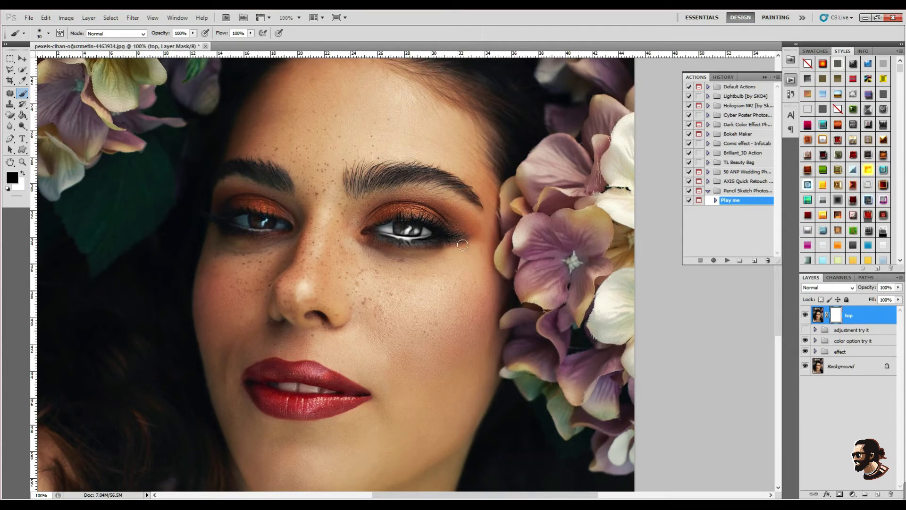
pyautogui.moveTo(449, 247); pyautogui.dragTo(366, 238)
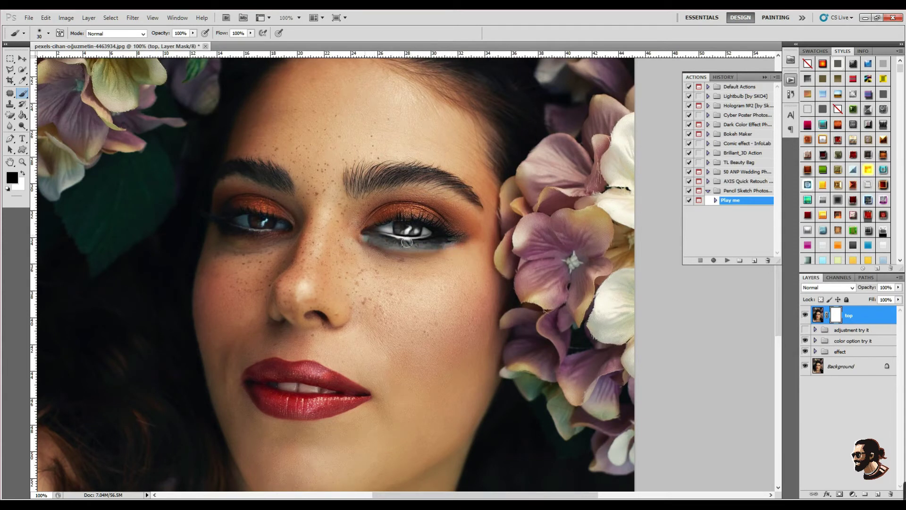
pyautogui.moveTo(417, 228); pyautogui.dragTo(461, 242)
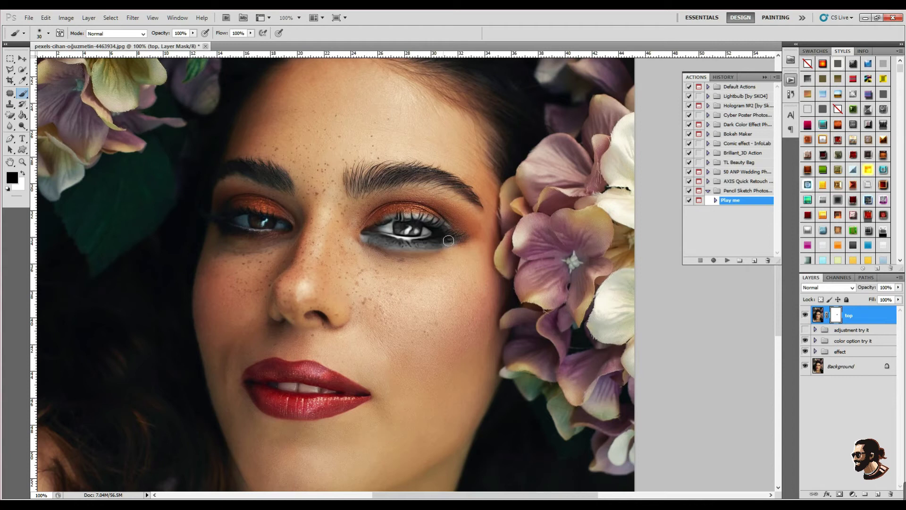
pyautogui.moveTo(419, 213)
pyautogui.mouseDown()
pyautogui.moveTo(383, 215)
pyautogui.moveTo(441, 229)
pyautogui.moveTo(438, 256)
pyautogui.moveTo(425, 222)
pyautogui.moveTo(456, 193)
pyautogui.moveTo(433, 172)
pyautogui.moveTo(491, 207)
pyautogui.moveTo(436, 238)
pyautogui.moveTo(393, 238)
pyautogui.moveTo(358, 201)
pyautogui.moveTo(375, 154)
pyautogui.moveTo(367, 150)
pyautogui.mouseUp()
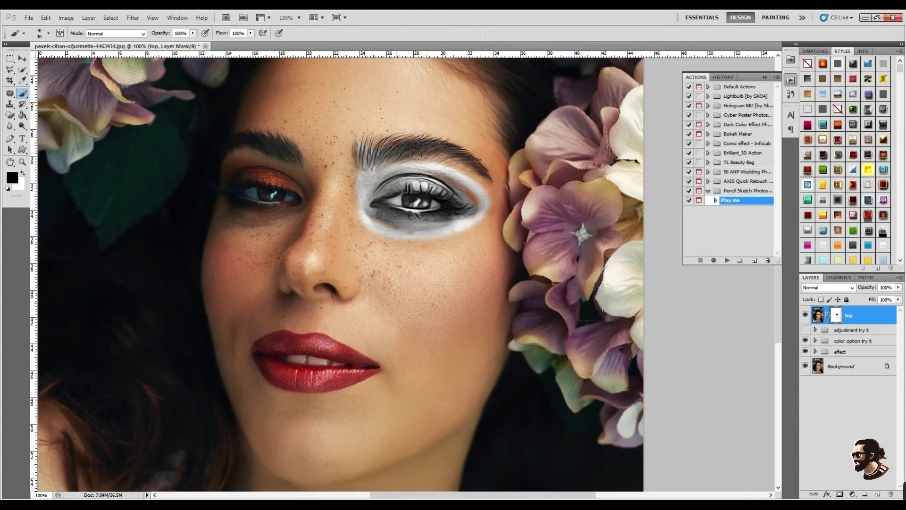
# Extend the sketched patch over the eyebrow, eye corners and under-eye, then fit the image on screen
pyautogui.moveTo(462, 163)
pyautogui.mouseDown()
pyautogui.moveTo(490, 181)
pyautogui.moveTo(443, 144)
pyautogui.moveTo(384, 147)
pyautogui.moveTo(379, 171)
pyautogui.moveTo(460, 164)
pyautogui.moveTo(489, 195)
pyautogui.moveTo(479, 208)
pyautogui.moveTo(439, 170)
pyautogui.moveTo(473, 182)
pyautogui.moveTo(446, 166)
pyautogui.mouseUp()
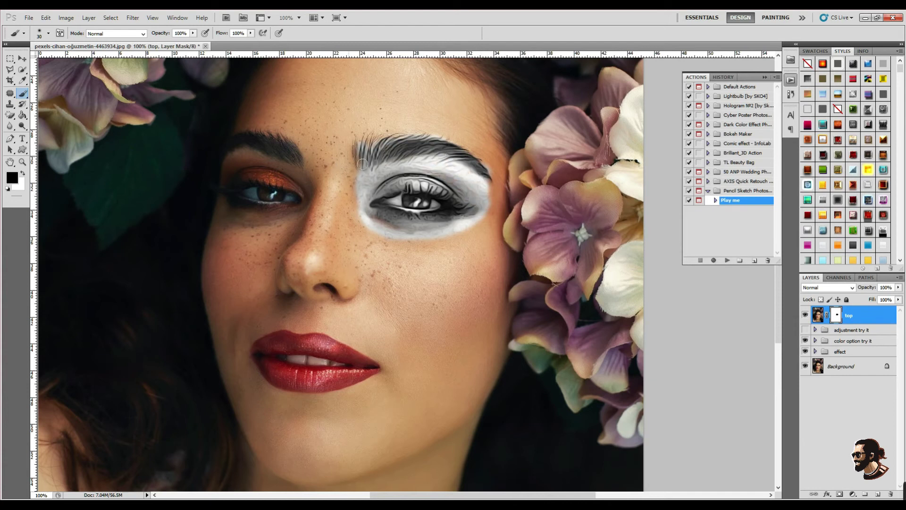
pyautogui.moveTo(366, 176)
pyautogui.mouseDown()
pyautogui.moveTo(358, 141)
pyautogui.moveTo(370, 156)
pyautogui.mouseUp()
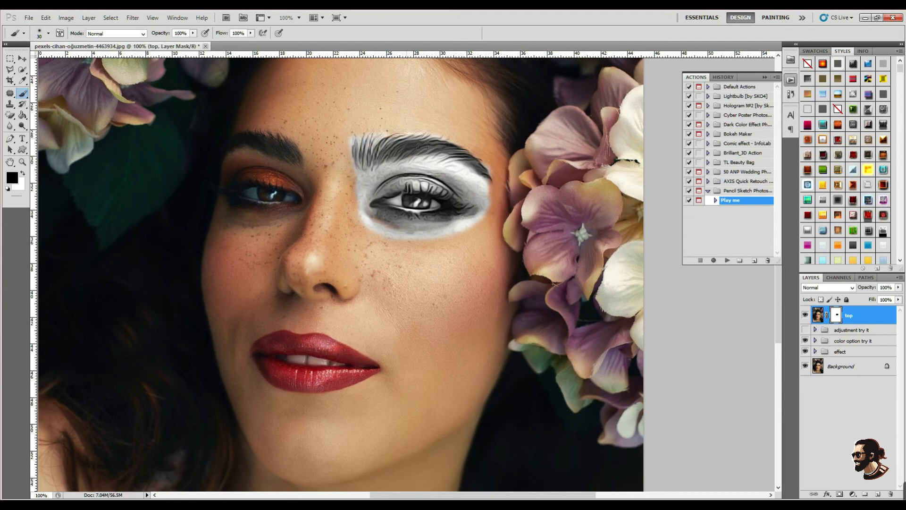
pyautogui.moveTo(479, 167)
pyautogui.mouseDown()
pyautogui.moveTo(493, 179)
pyautogui.moveTo(494, 207)
pyautogui.moveTo(411, 244)
pyautogui.moveTo(380, 233)
pyautogui.moveTo(359, 199)
pyautogui.moveTo(370, 142)
pyautogui.moveTo(439, 138)
pyautogui.moveTo(500, 169)
pyautogui.moveTo(504, 208)
pyautogui.moveTo(502, 160)
pyautogui.moveTo(465, 137)
pyautogui.moveTo(415, 123)
pyautogui.moveTo(361, 132)
pyautogui.mouseUp()
pyautogui.moveTo(481, 148); pyautogui.dragTo(498, 162)
pyautogui.moveTo(477, 227)
pyautogui.mouseDown()
pyautogui.moveTo(507, 215)
pyautogui.moveTo(470, 238)
pyautogui.moveTo(421, 247)
pyautogui.moveTo(367, 225)
pyautogui.moveTo(351, 177)
pyautogui.moveTo(358, 147)
pyautogui.moveTo(353, 183)
pyautogui.moveTo(366, 225)
pyautogui.moveTo(394, 244)
pyautogui.moveTo(469, 241)
pyautogui.moveTo(497, 228)
pyautogui.mouseUp()
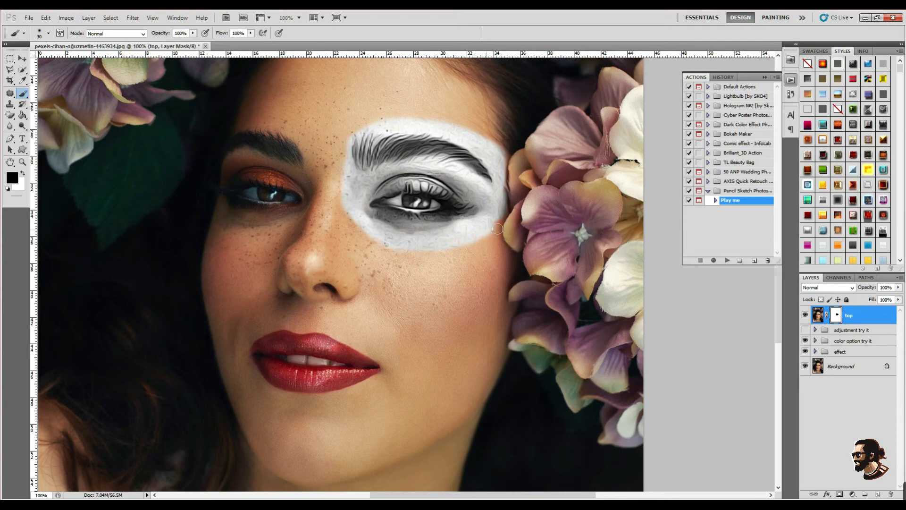
pyautogui.scroll(-1, 444, 212)
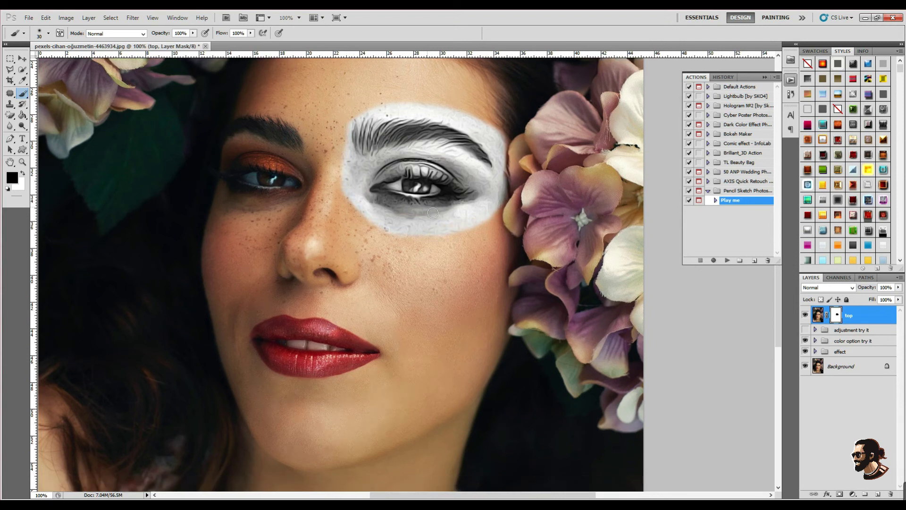
pyautogui.hotkey('ctrl', '0')
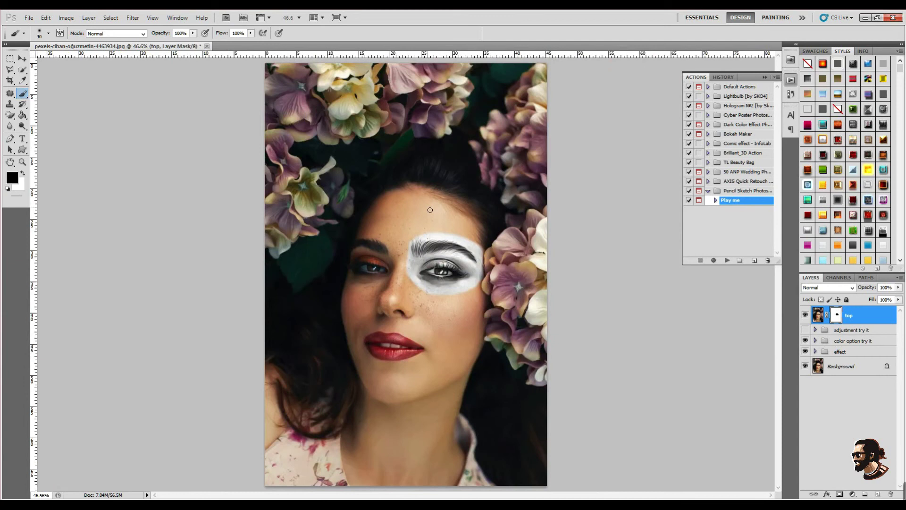